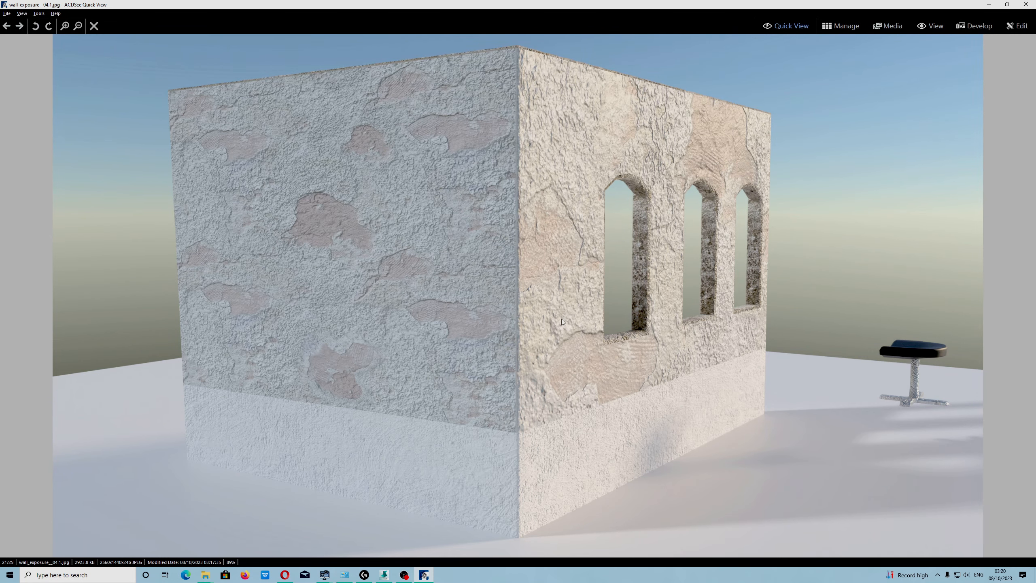
# - Compare the two wall exposure renders in the image viewer, then close the viewer
pyautogui.click(21, 27)
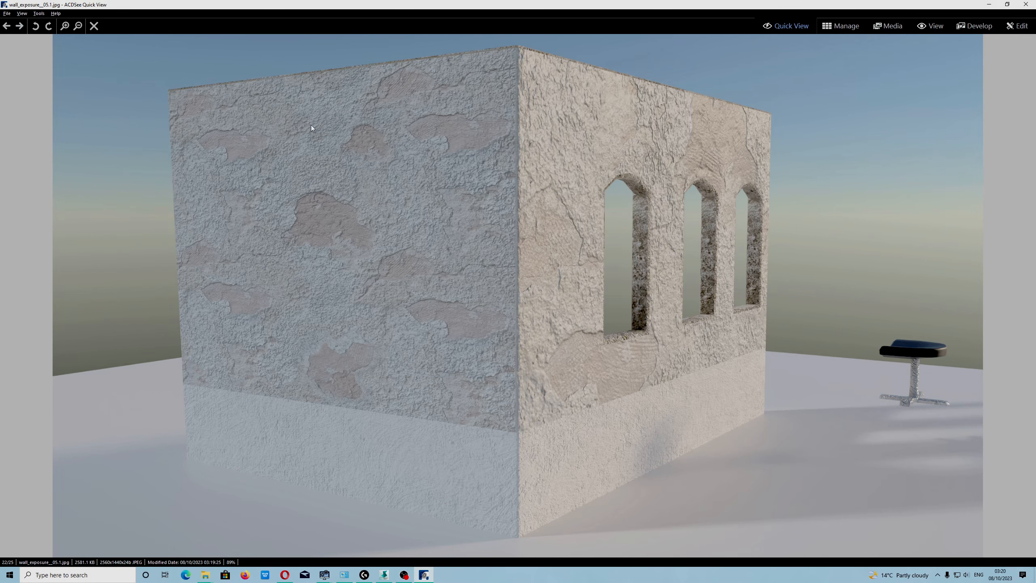
pyautogui.click(6, 26)
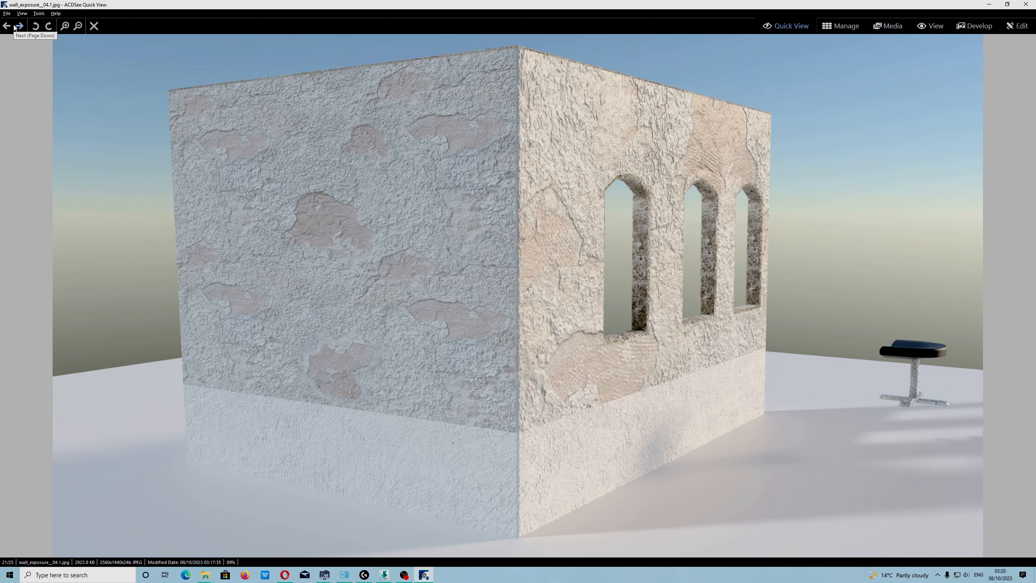
pyautogui.click(20, 26)
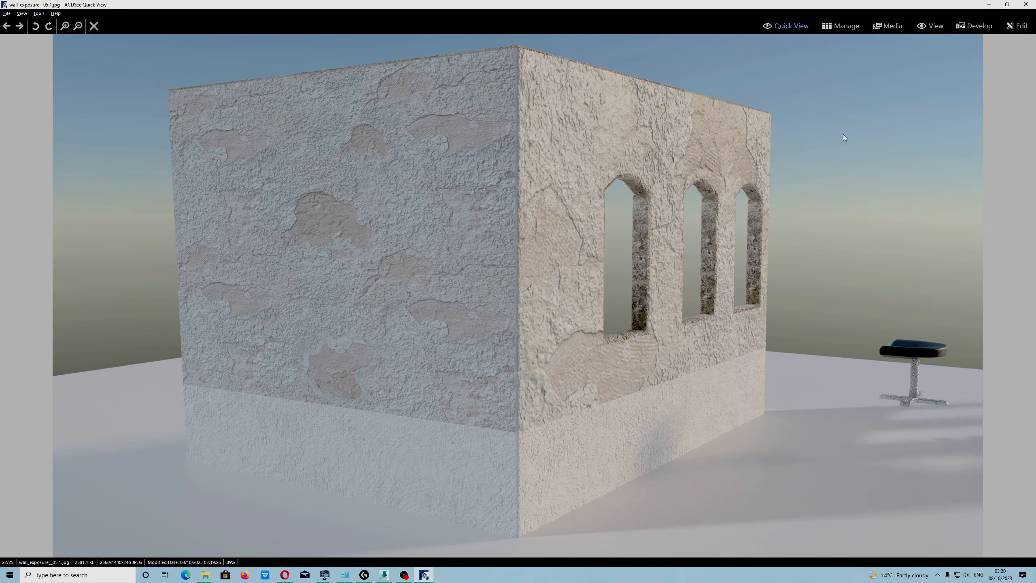
pyautogui.click(1025, 4)
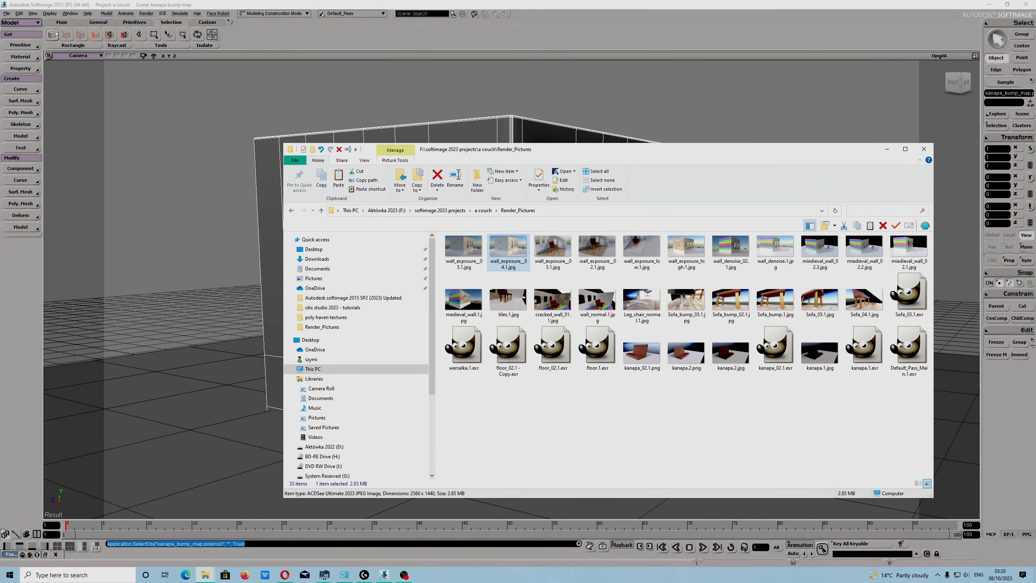
# - Open the Material Manager and inspect the sky_texture material's cycSkyTexture and cycBackground node settings, then close it
pyautogui.click(148, 15)
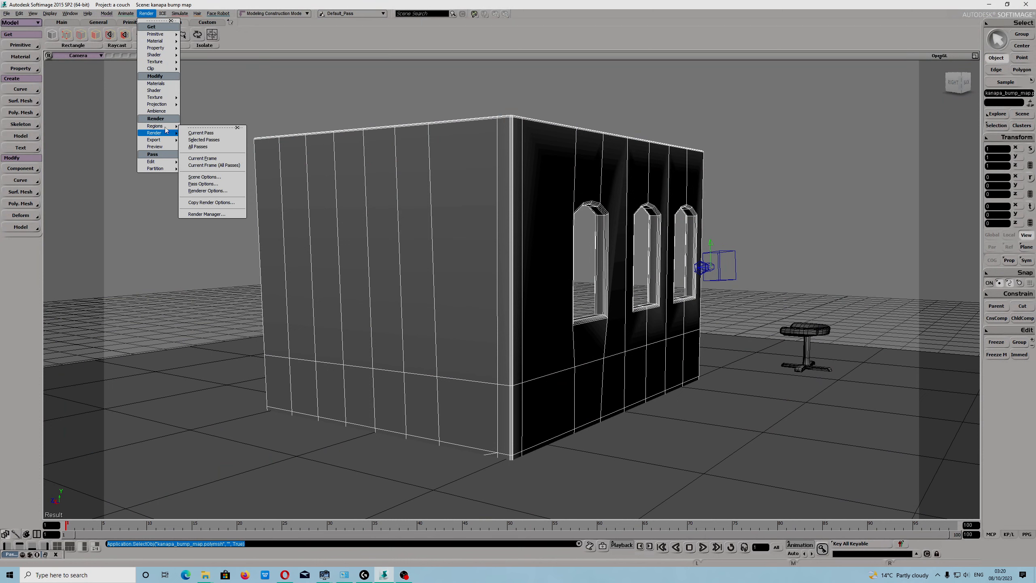
pyautogui.click(164, 90)
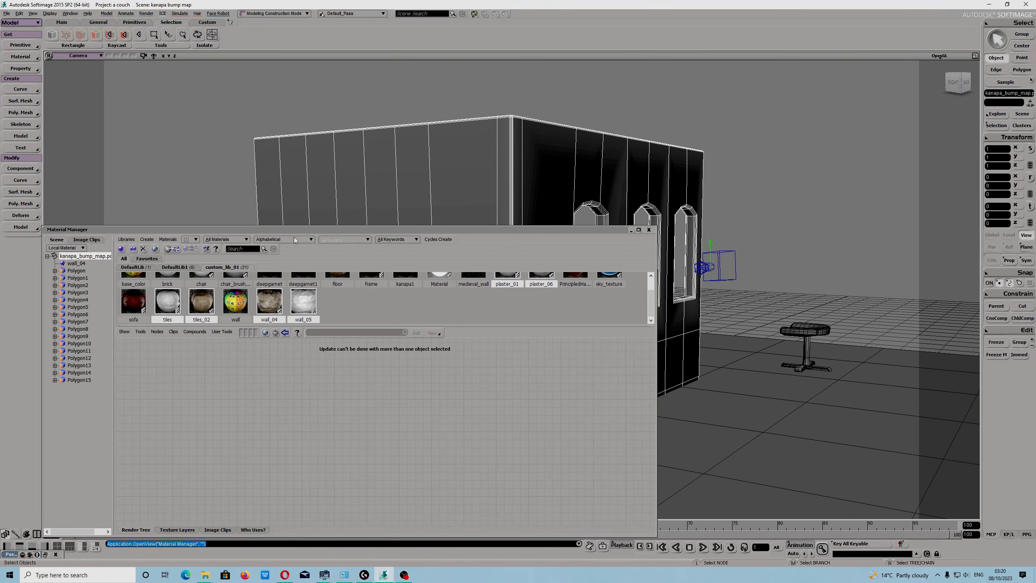
pyautogui.moveTo(653, 302); pyautogui.dragTo(651, 284)
pyautogui.click(609, 286)
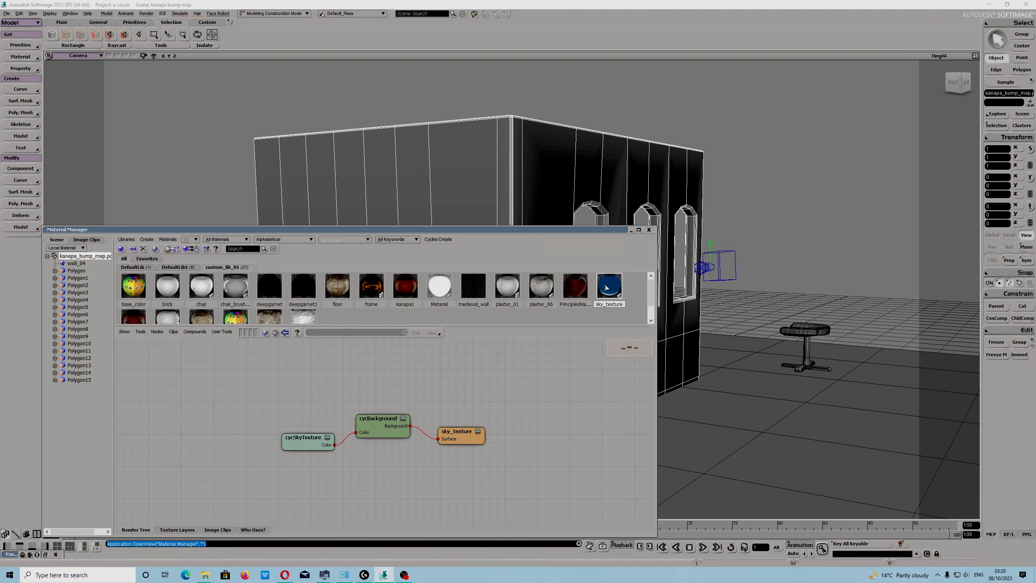
pyautogui.doubleClick(298, 438)
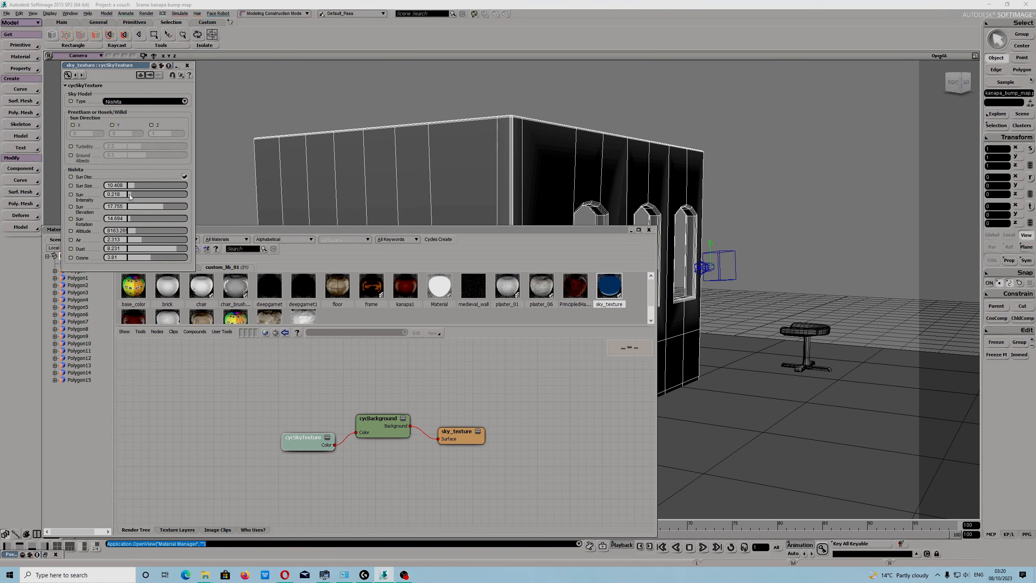
pyautogui.click(187, 65)
pyautogui.doubleClick(379, 426)
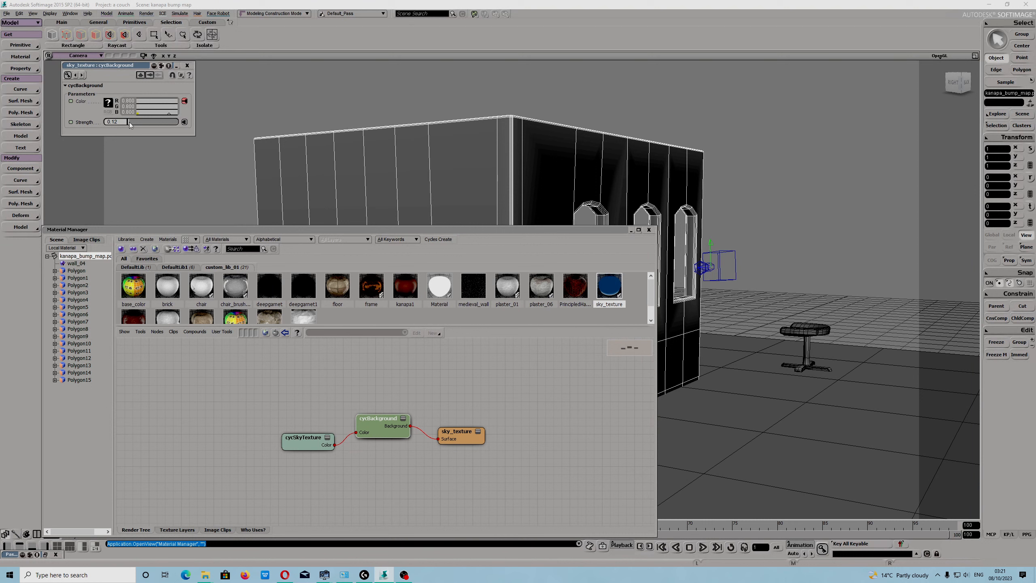
pyautogui.click(187, 65)
pyautogui.click(650, 229)
# - Select the sun light in the scene and inspect its cyclesSun property settings
pyautogui.scroll(-10, 541, 229)
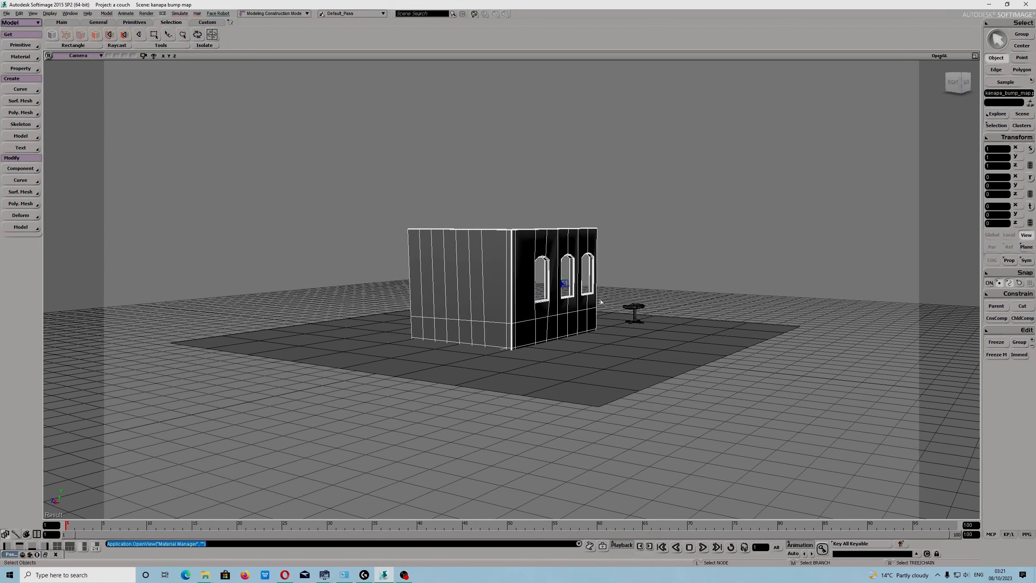
pyautogui.scroll(2, 541, 230)
pyautogui.click(499, 119)
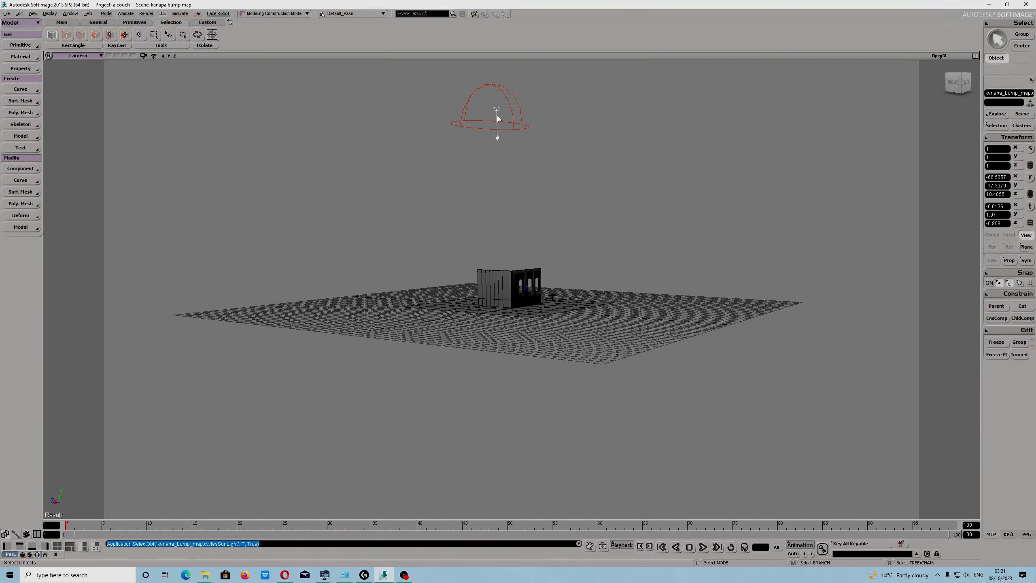
pyautogui.press('Return')
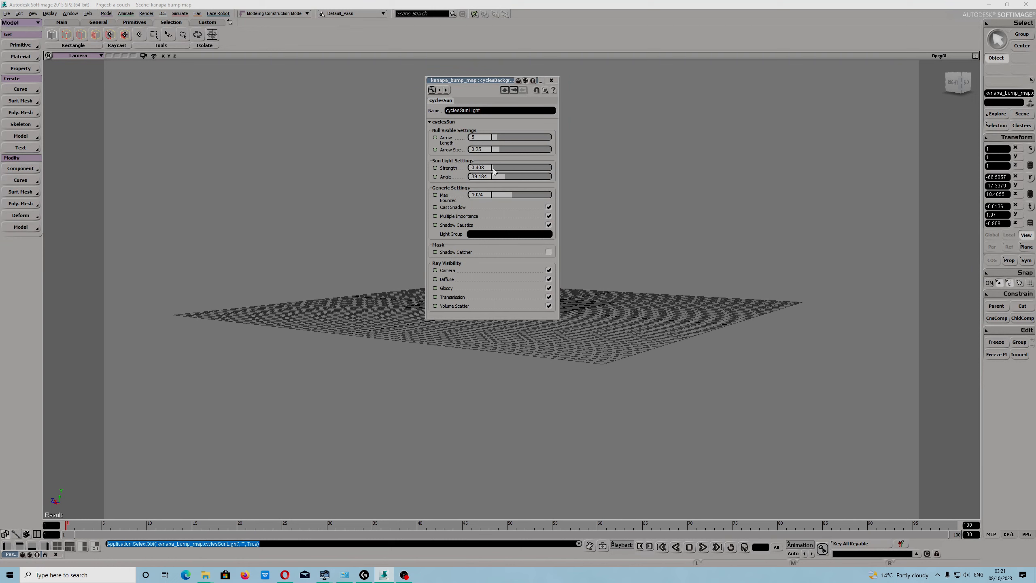
pyautogui.click(552, 81)
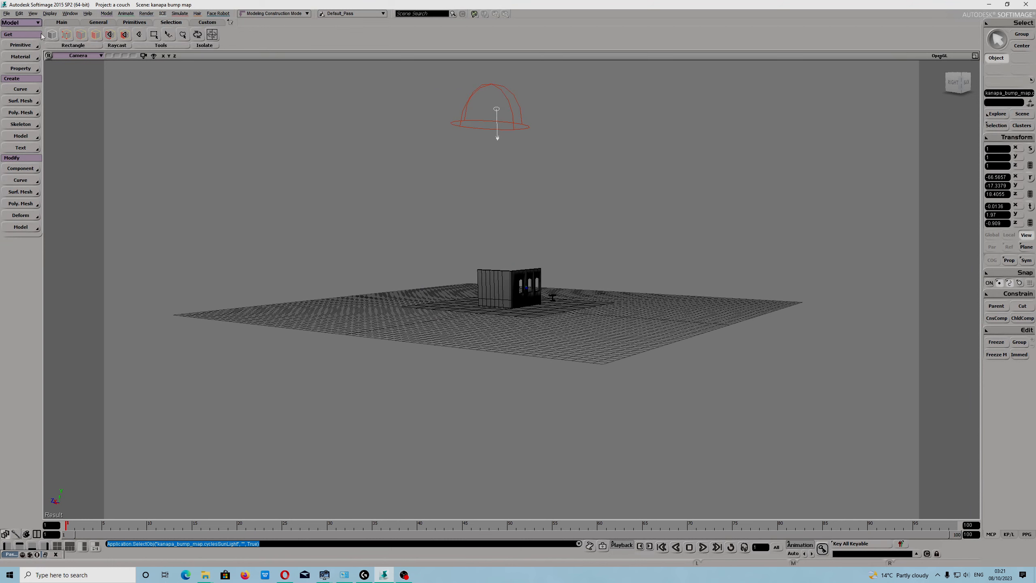
# - Review the list of installed add-ons in the uninstall add-ons dialog, then close it
pyautogui.click(7, 13)
pyautogui.moveTo(41, 151)
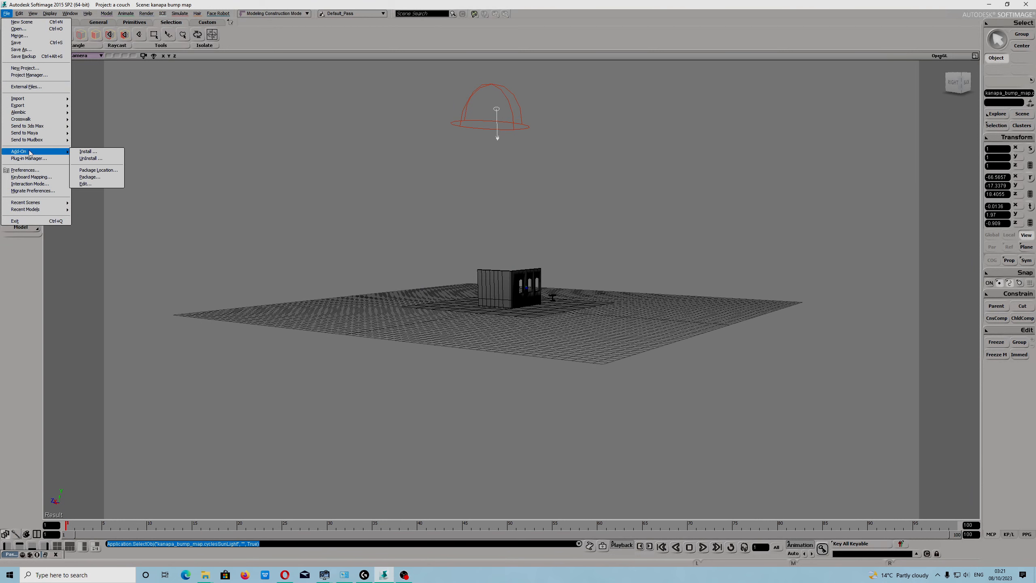
pyautogui.click(95, 158)
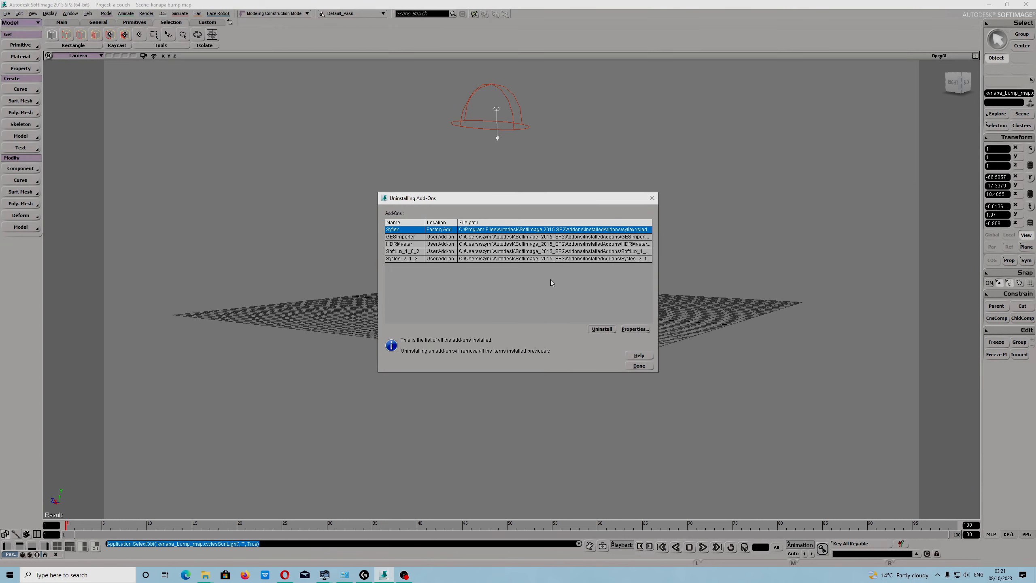
pyautogui.click(408, 259)
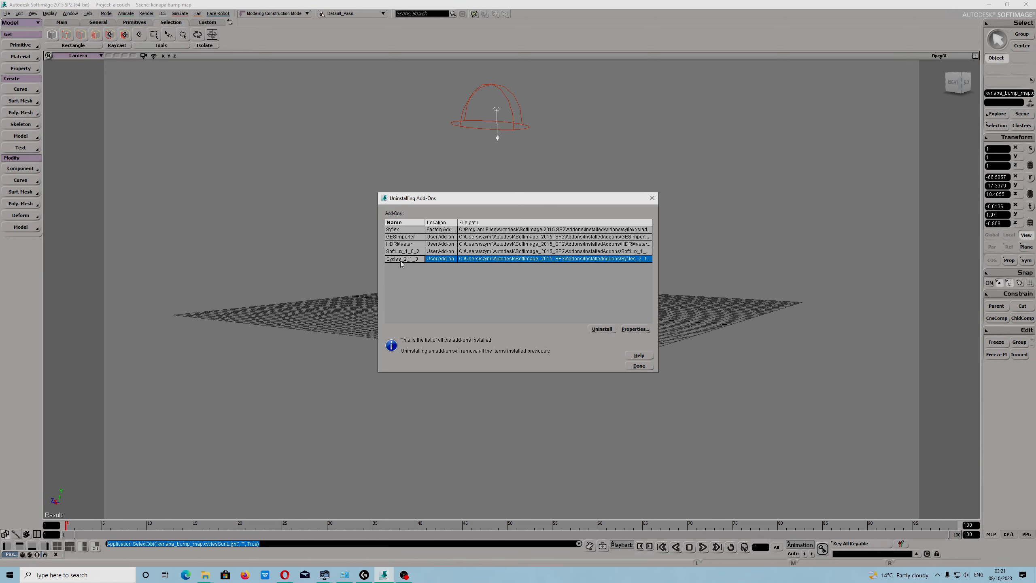
pyautogui.click(653, 198)
# - Set the film exposure to 0.381 in the Cycles renderer options
pyautogui.scroll(3, 479, 268)
pyautogui.press('s')
pyautogui.moveTo(497, 242); pyautogui.dragTo(481, 336, button='middle')
pyautogui.scroll(6, 485, 335)
pyautogui.click(486, 362)
pyautogui.press('s')
pyautogui.click(151, 14)
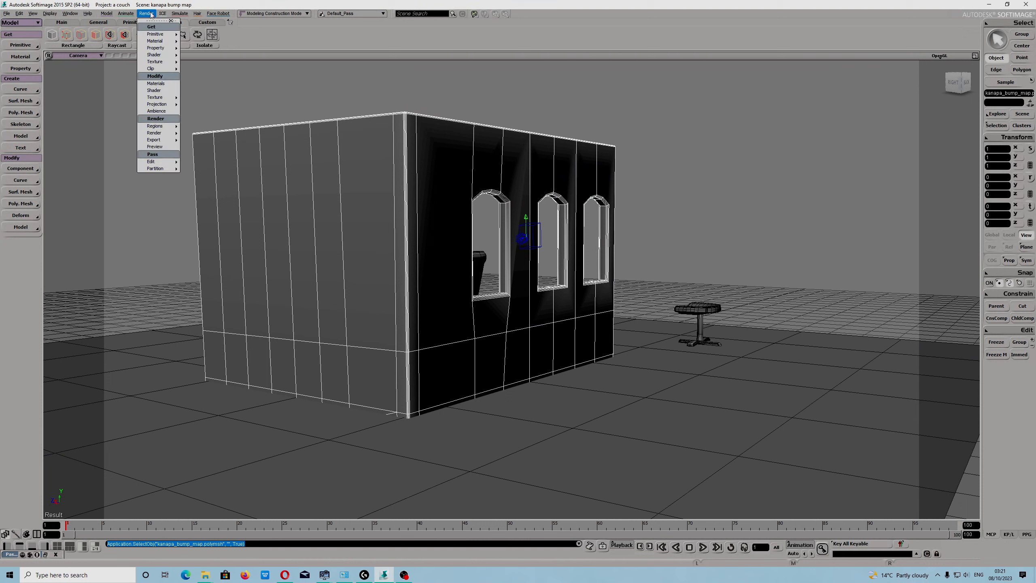
pyautogui.moveTo(168, 135)
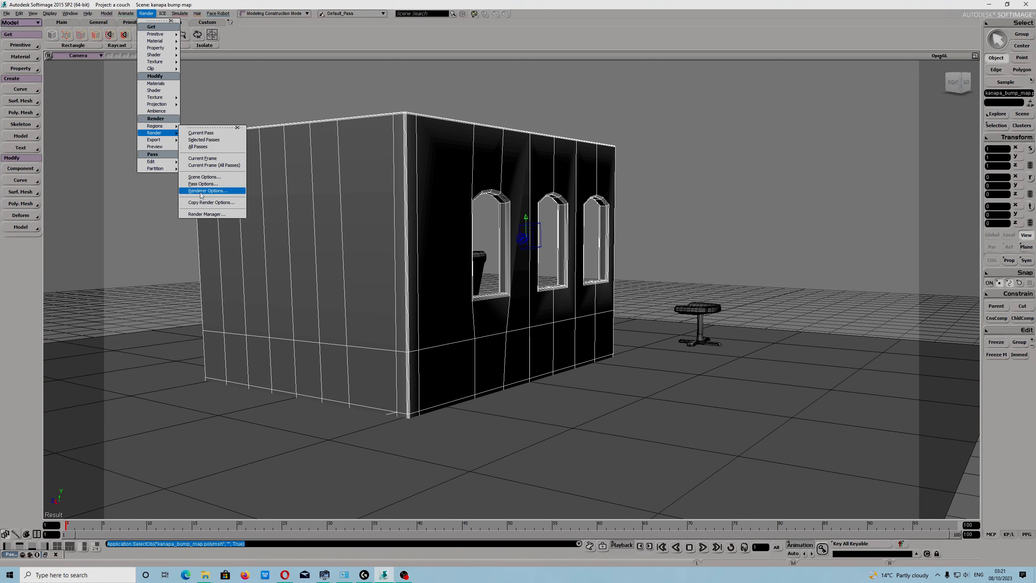
pyautogui.click(201, 191)
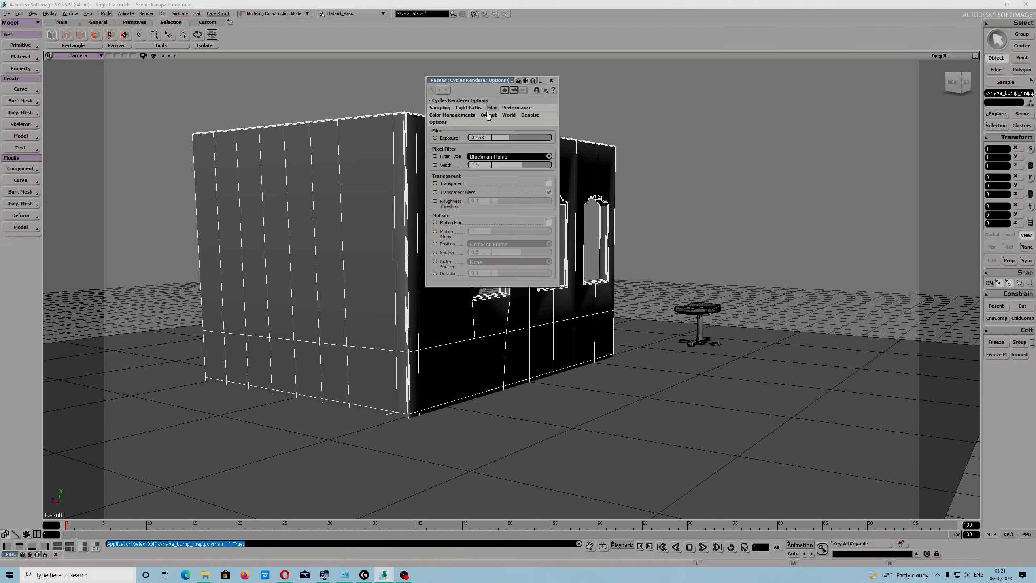
pyautogui.click(442, 109)
pyautogui.click(460, 108)
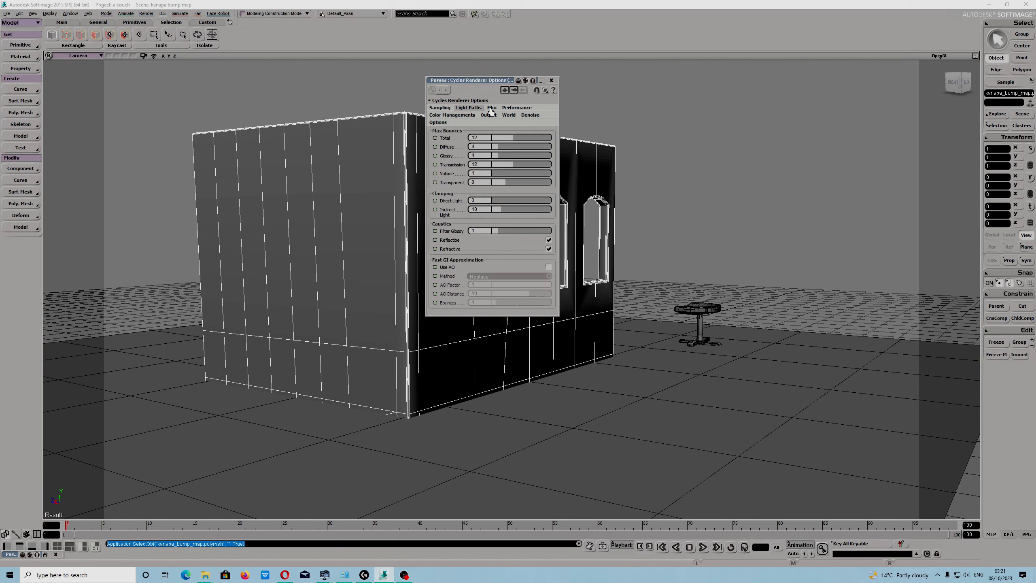
pyautogui.click(490, 109)
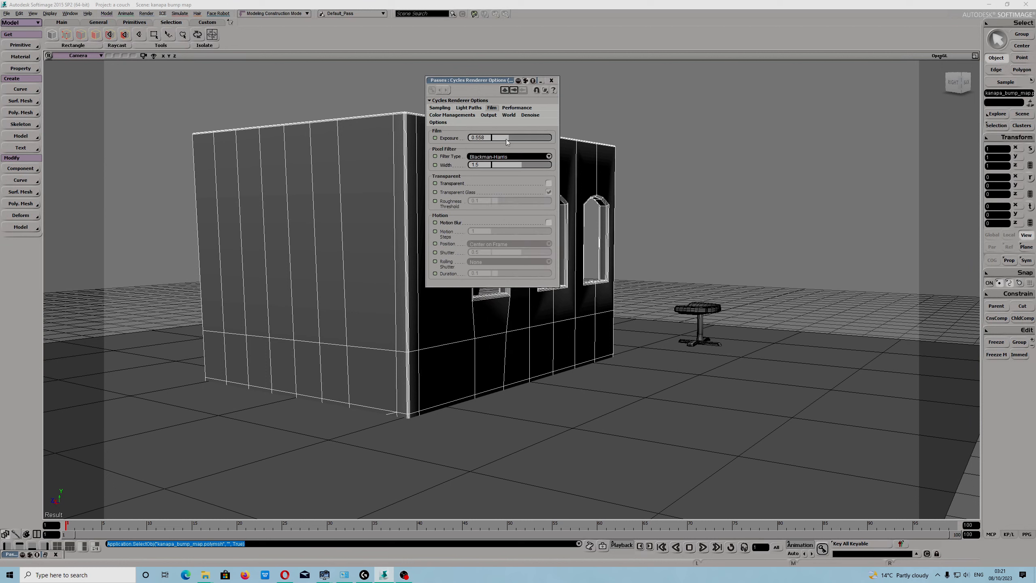
pyautogui.moveTo(505, 138); pyautogui.dragTo(504, 138)
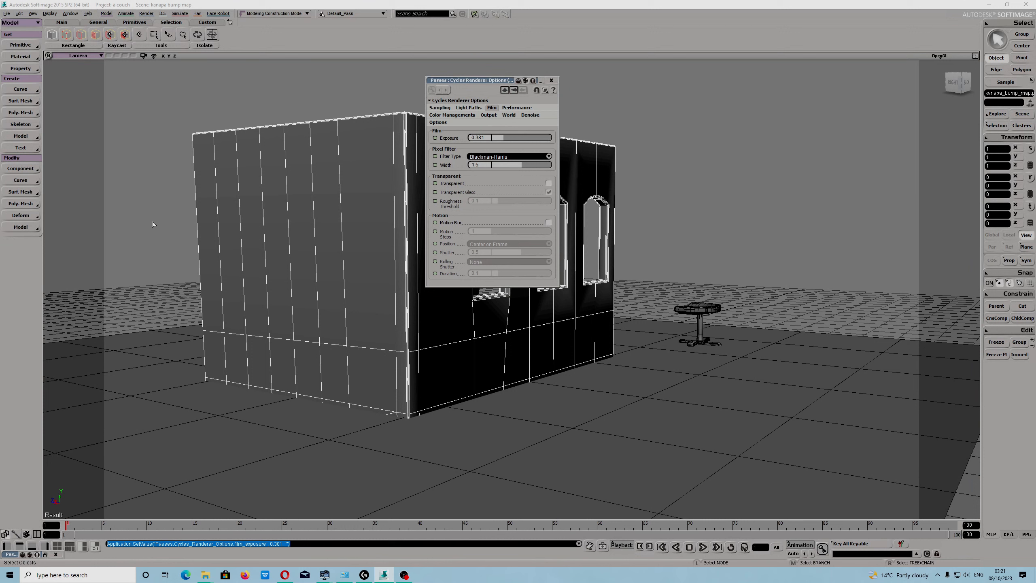
# - Draw a render region over the wall's front face to preview the new exposure, then close it
pyautogui.press('q')
pyautogui.moveTo(132, 84)
pyautogui.mouseDown()
pyautogui.moveTo(231, 139)
pyautogui.moveTo(301, 299)
pyautogui.mouseUp()
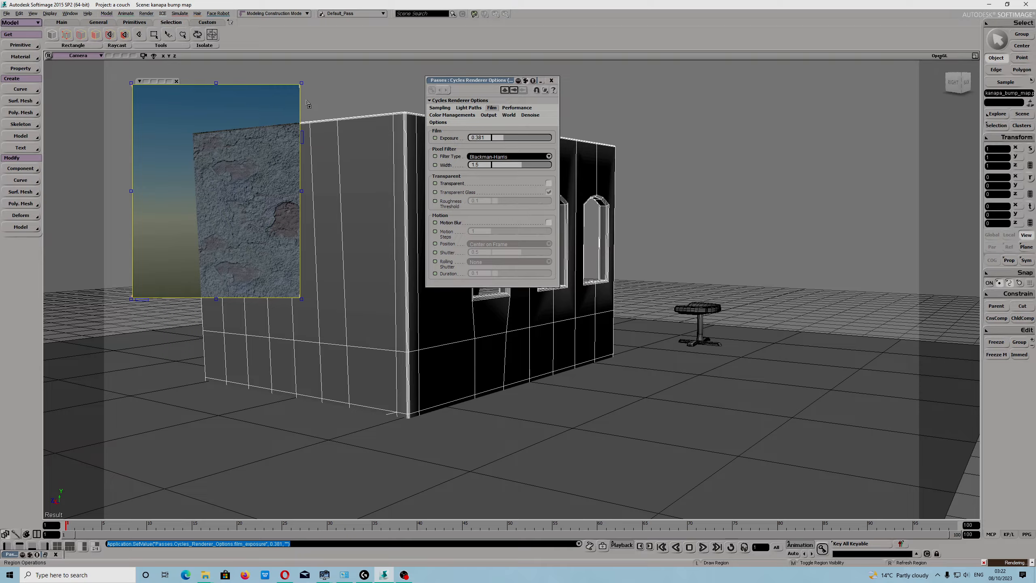
pyautogui.click(176, 81)
# - Preview a render region over the sky area near the sun light, then close it
pyautogui.scroll(-6, 265, 204)
pyautogui.press('s')
pyautogui.moveTo(335, 291); pyautogui.dragTo(363, 354)
pyautogui.press('q')
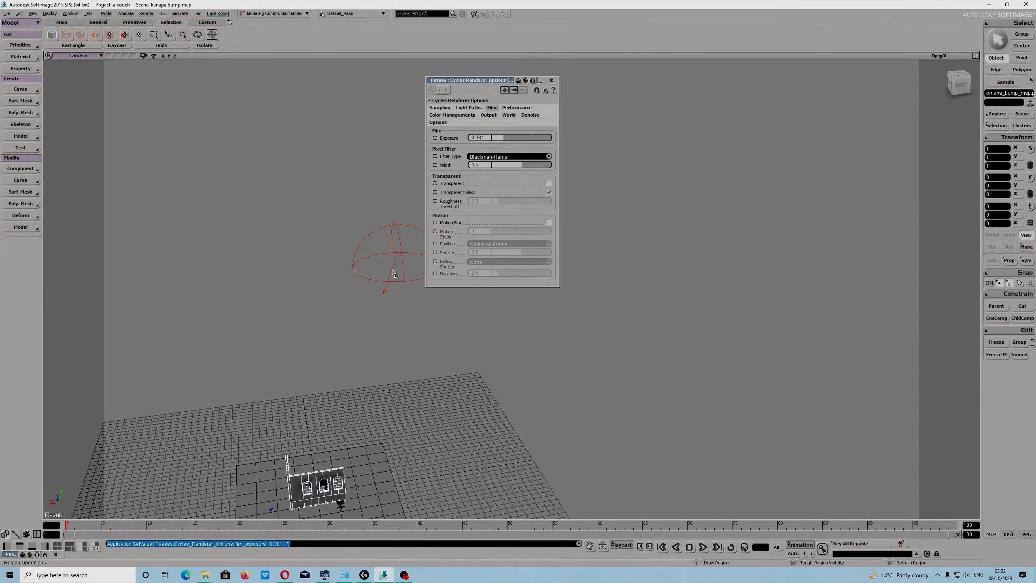
pyautogui.moveTo(301, 299); pyautogui.dragTo(131, 83)
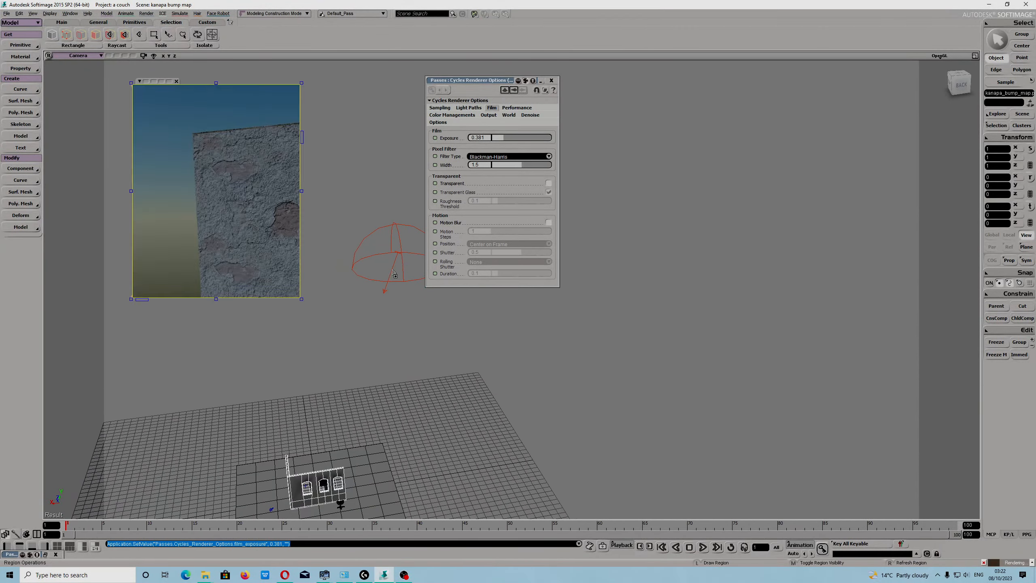
pyautogui.click(177, 82)
# - Select the sun light and rotate it to about -92, -28, -21 degrees
pyautogui.press('space')
pyautogui.click(385, 292)
pyautogui.press('c')
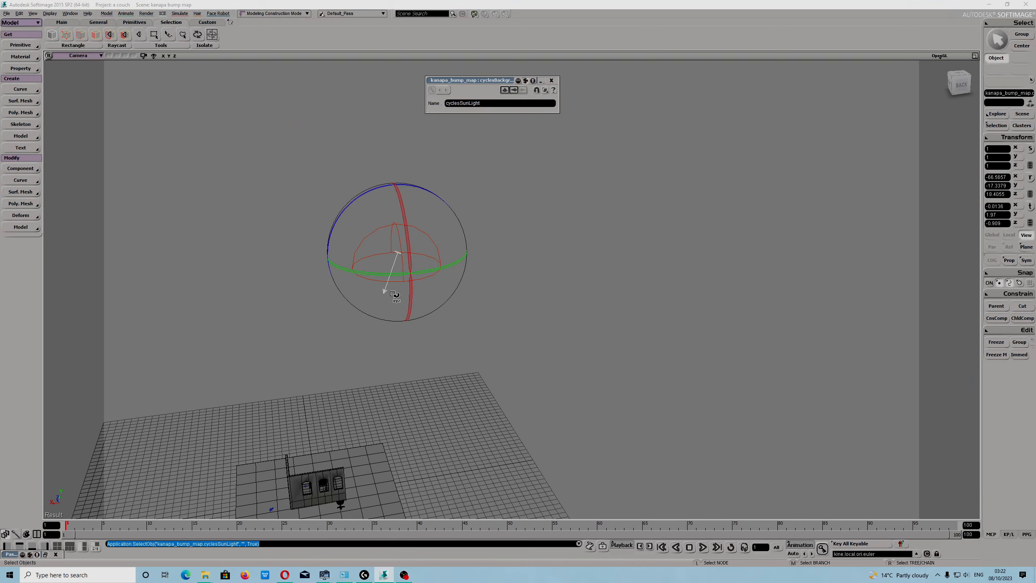
pyautogui.moveTo(353, 204); pyautogui.dragTo(321, 290)
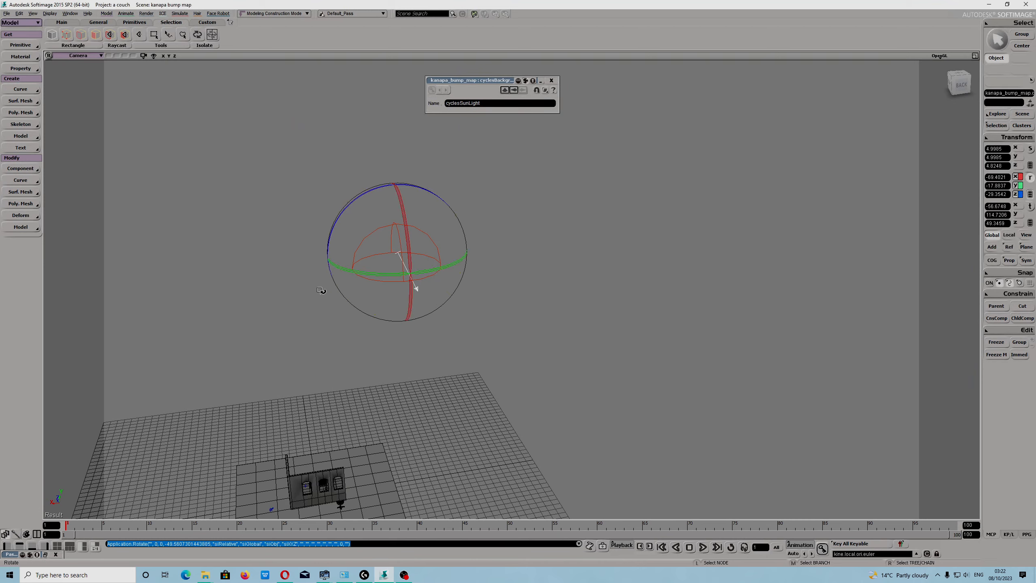
pyautogui.moveTo(325, 354); pyautogui.dragTo(359, 351)
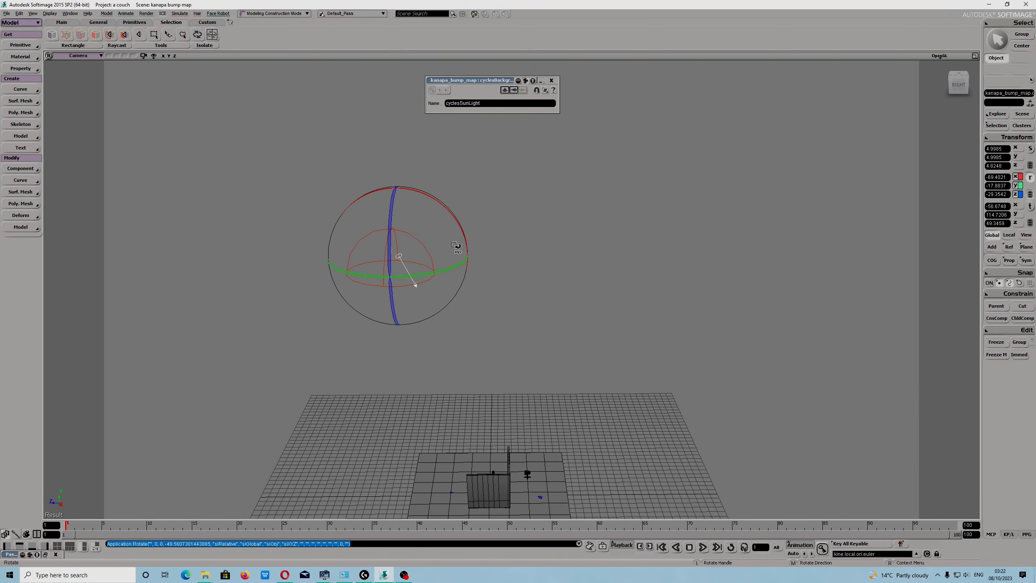
pyautogui.moveTo(457, 237); pyautogui.dragTo(452, 264)
pyautogui.press('s')
pyautogui.moveTo(329, 361)
pyautogui.mouseDown()
pyautogui.moveTo(281, 408)
pyautogui.moveTo(354, 389)
pyautogui.moveTo(314, 364)
pyautogui.moveTo(340, 345)
pyautogui.mouseUp()
pyautogui.press('v')
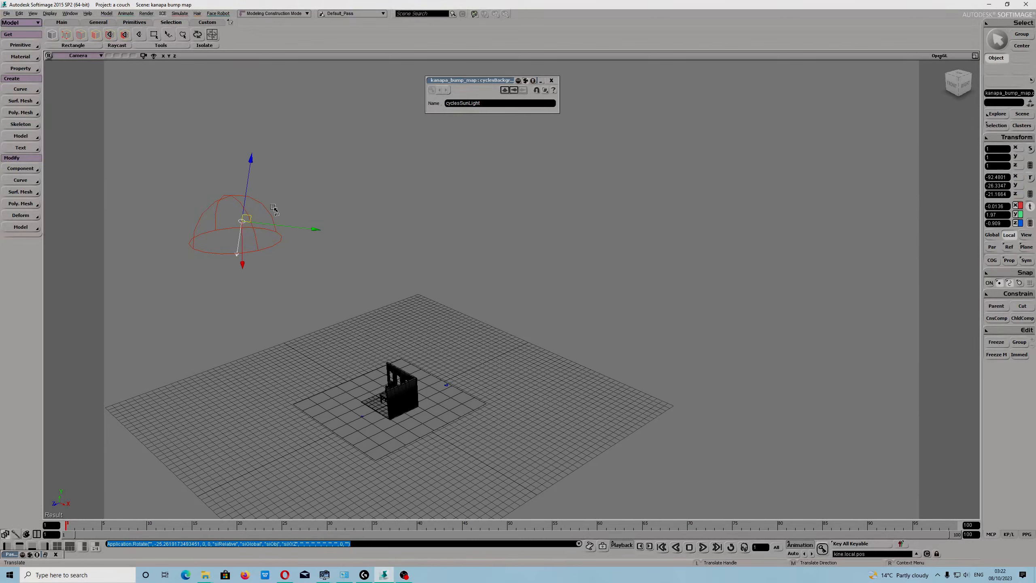
# - Select the sky background dome and move it lower toward the scene
pyautogui.click(128, 168)
pyautogui.press('space')
pyautogui.click(203, 244)
pyautogui.press('s')
pyautogui.moveTo(229, 319); pyautogui.dragTo(518, 297)
pyautogui.press('s')
pyautogui.moveTo(506, 322); pyautogui.dragTo(382, 379)
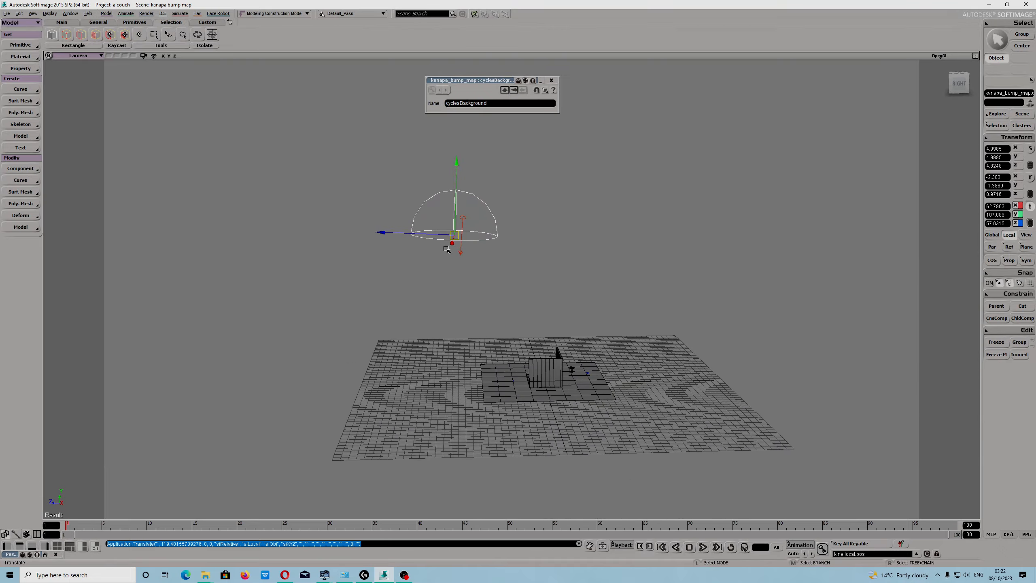
pyautogui.moveTo(419, 235); pyautogui.dragTo(514, 268)
pyautogui.press('s')
pyautogui.moveTo(557, 402); pyautogui.dragTo(506, 333)
pyautogui.press('v')
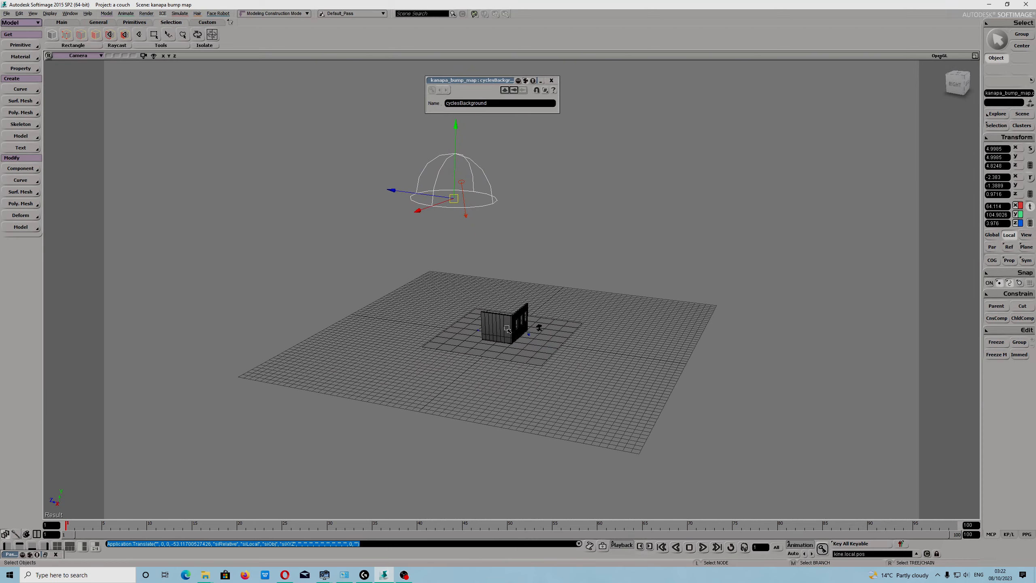
# - Frame the house and preview a render region over its front wall, then close the region
pyautogui.click(505, 338)
pyautogui.press('f')
pyautogui.press('s')
pyautogui.moveTo(408, 345); pyautogui.dragTo(411, 330)
pyautogui.press('q')
pyautogui.moveTo(251, 125); pyautogui.dragTo(547, 432)
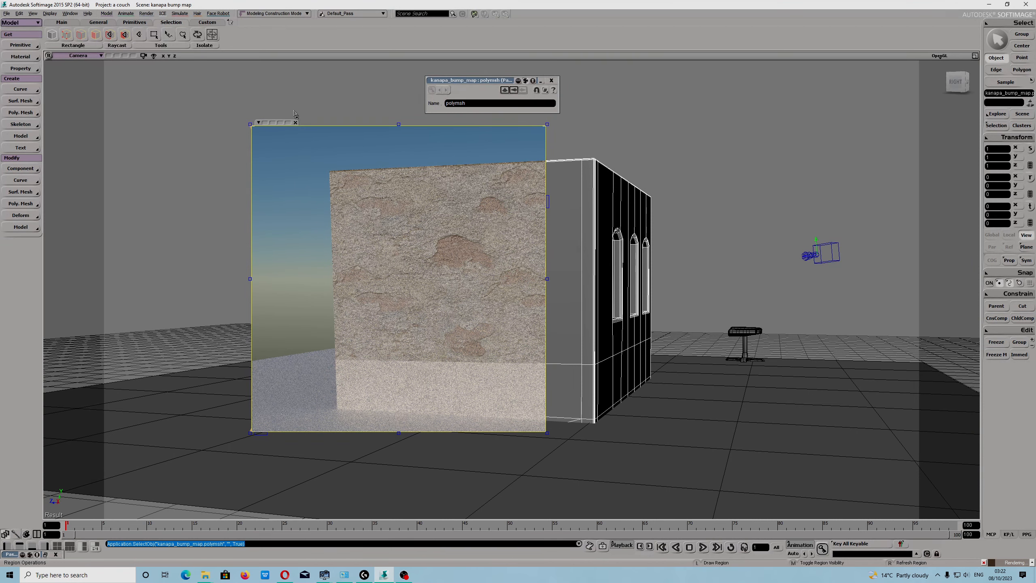
pyautogui.click(295, 123)
# - Open the Cycles renderer options
pyautogui.click(146, 13)
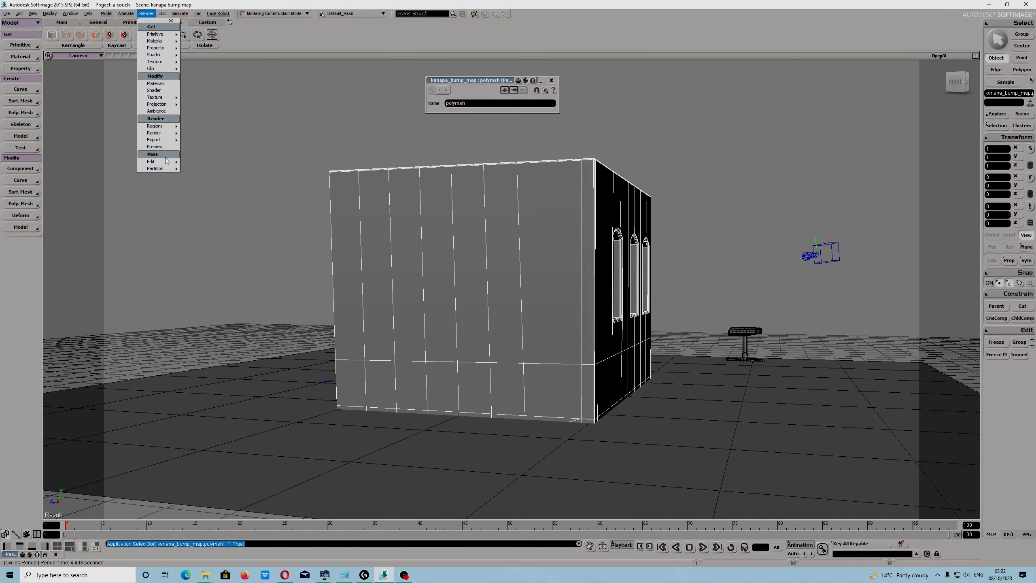
pyautogui.moveTo(163, 133)
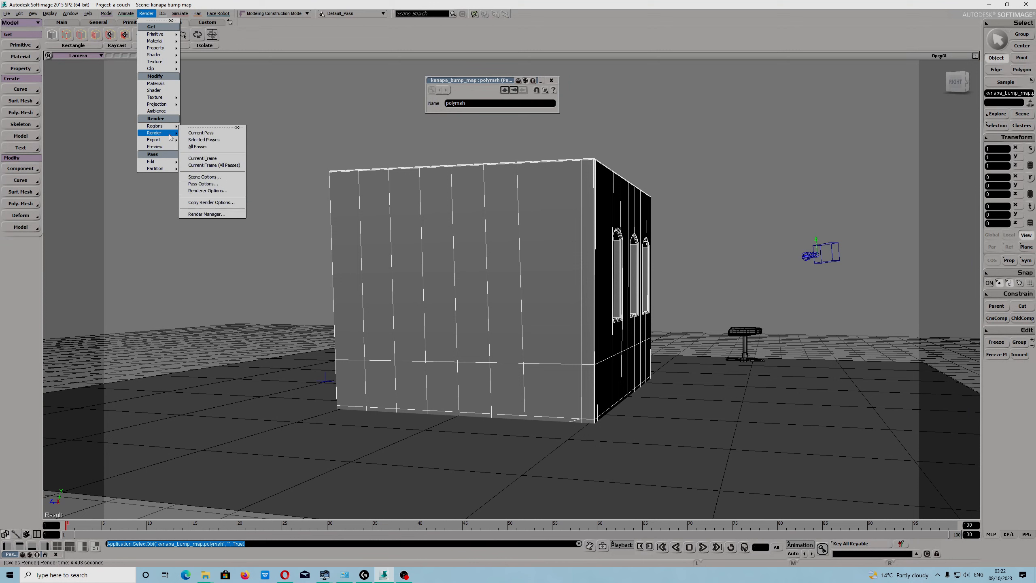
pyautogui.click(212, 192)
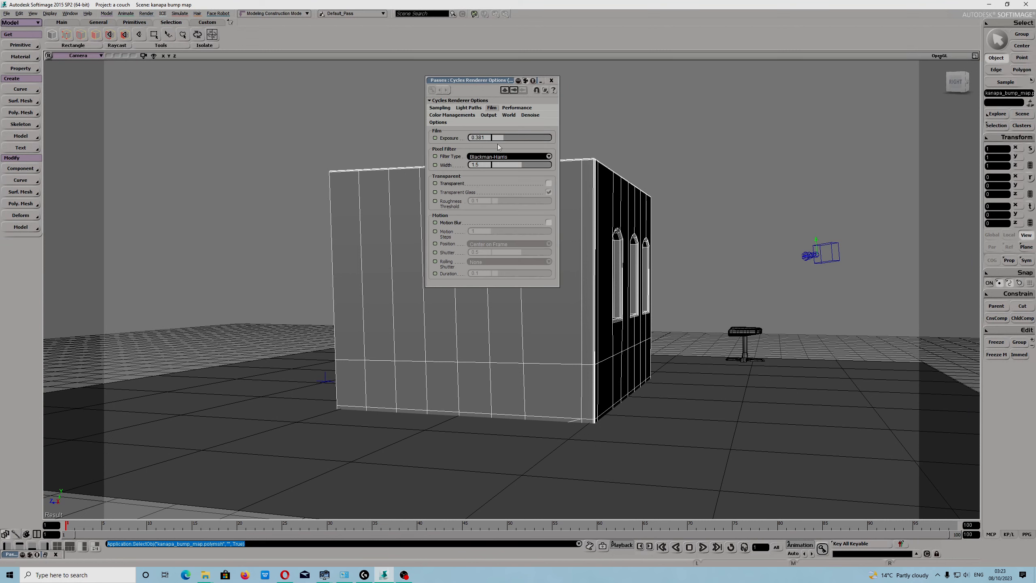
# - Set the Cycles film exposure to 1.102 and preview a render region over the front wall, then close it
pyautogui.moveTo(501, 140); pyautogui.dragTo(508, 141)
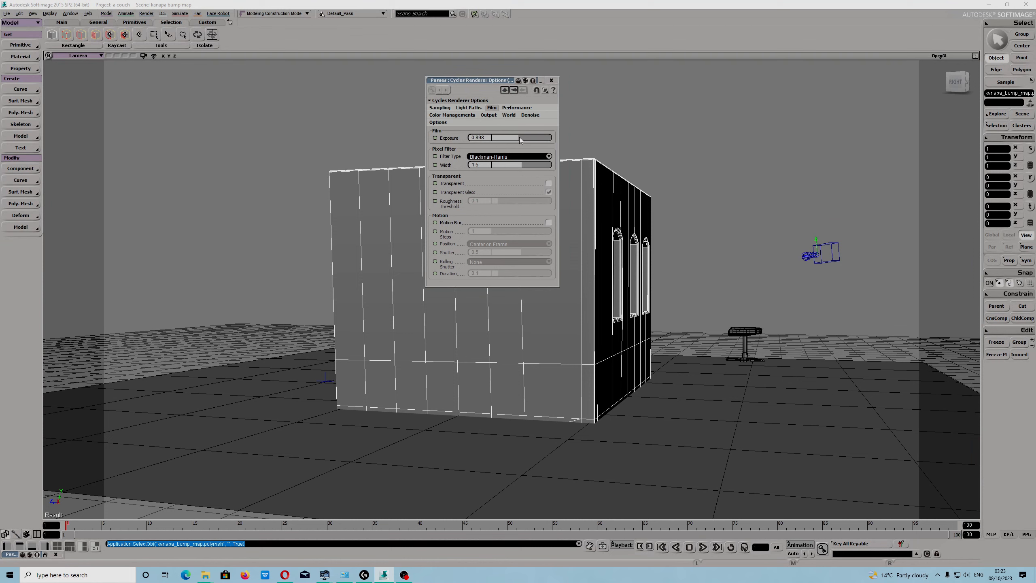
pyautogui.click(552, 81)
pyautogui.moveTo(233, 124); pyautogui.dragTo(588, 466)
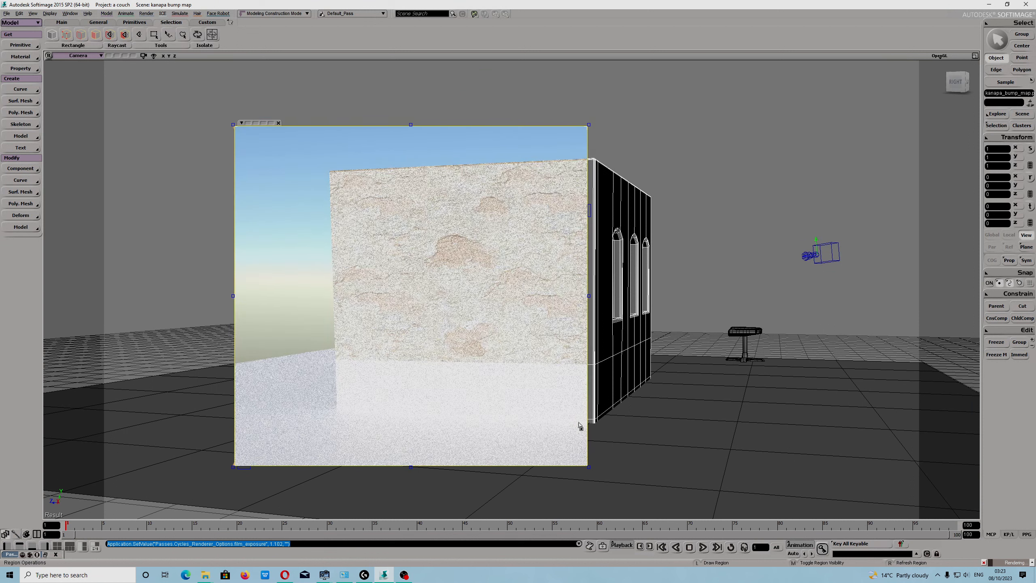
pyautogui.click(278, 124)
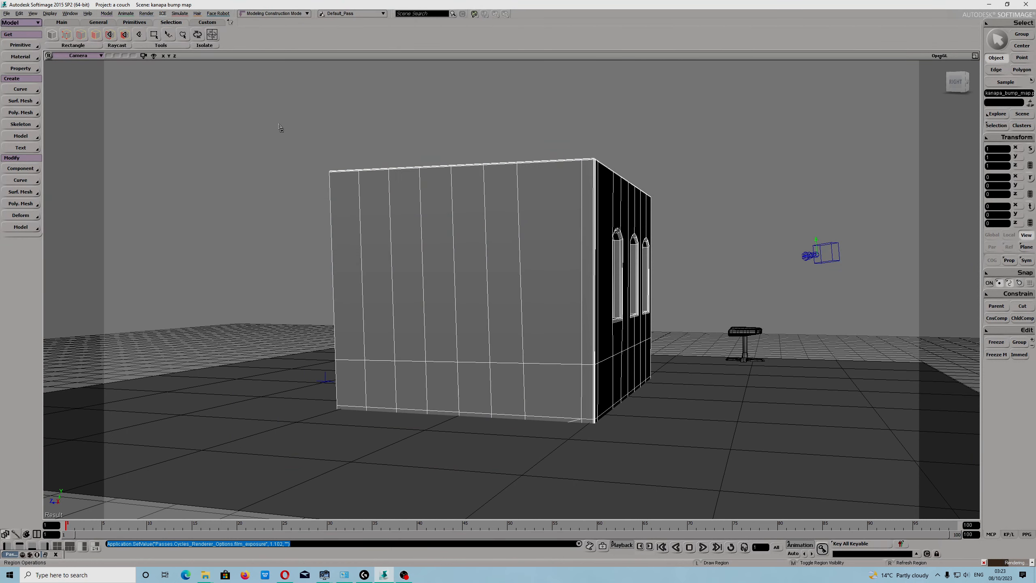
# - Reopen the Cycles renderer options and set the film exposure to 0.517
pyautogui.click(146, 13)
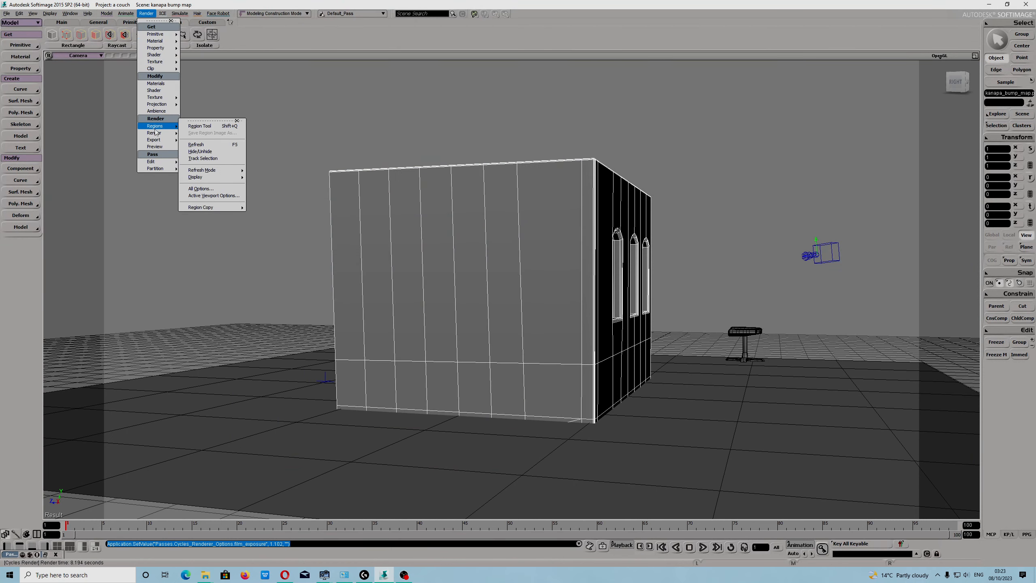
pyautogui.moveTo(155, 133)
pyautogui.click(207, 190)
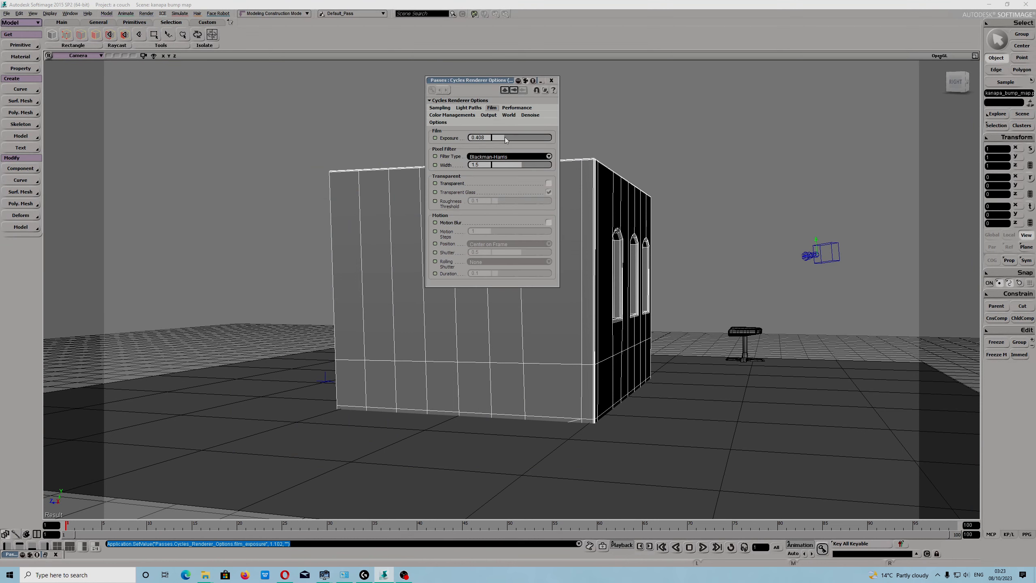
pyautogui.moveTo(507, 137); pyautogui.dragTo(507, 137)
pyautogui.click(551, 80)
# - Preview a render region covering the whole house and sky, then close the region
pyautogui.press('q')
pyautogui.moveTo(211, 109)
pyautogui.mouseDown()
pyautogui.moveTo(532, 370)
pyautogui.moveTo(822, 489)
pyautogui.mouseUp()
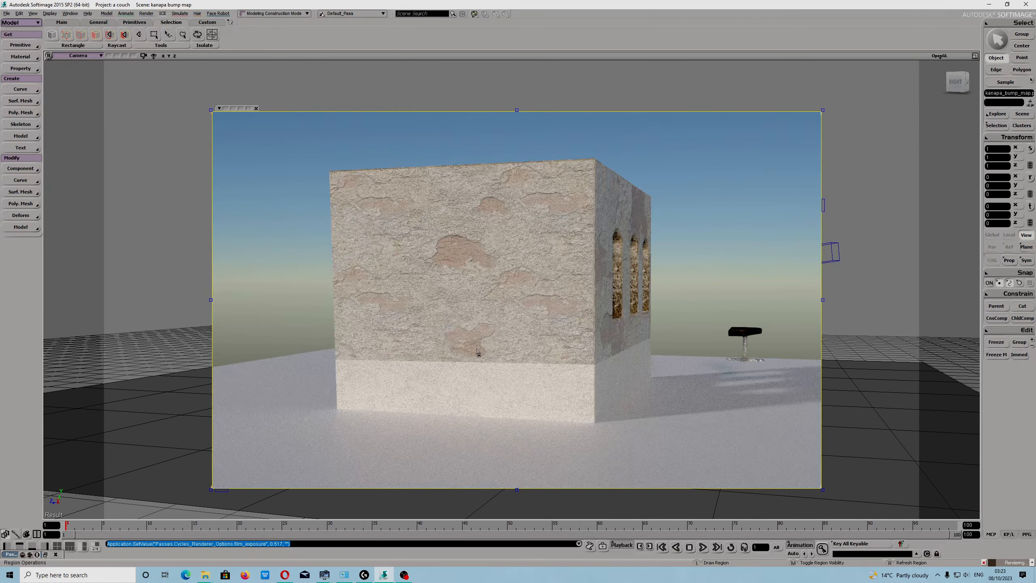
pyautogui.click(256, 109)
# - Open the saved wall exposure renders in the image viewer and step between them to compare
pyautogui.click(201, 577)
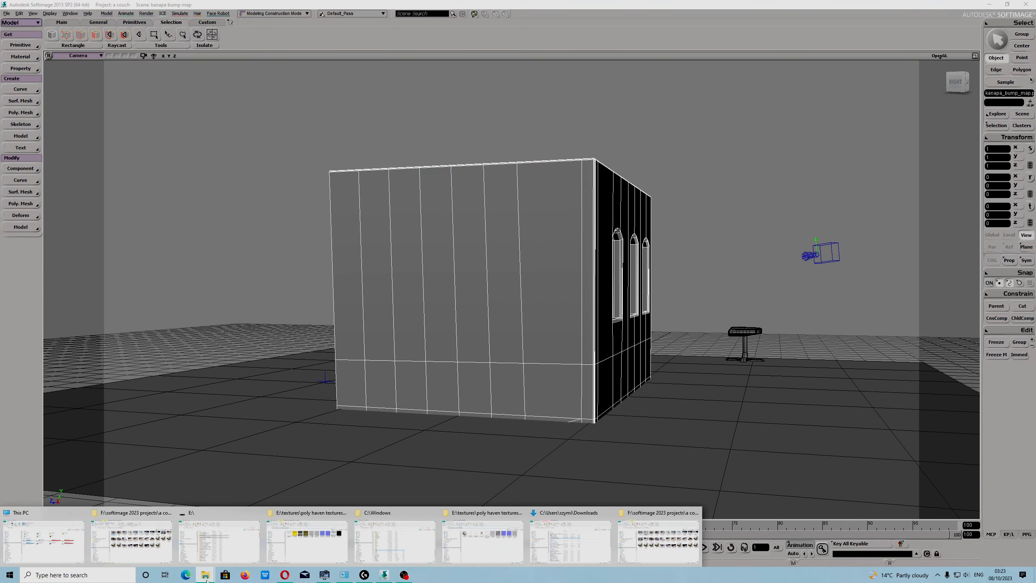
pyautogui.click(636, 534)
pyautogui.doubleClick(504, 251)
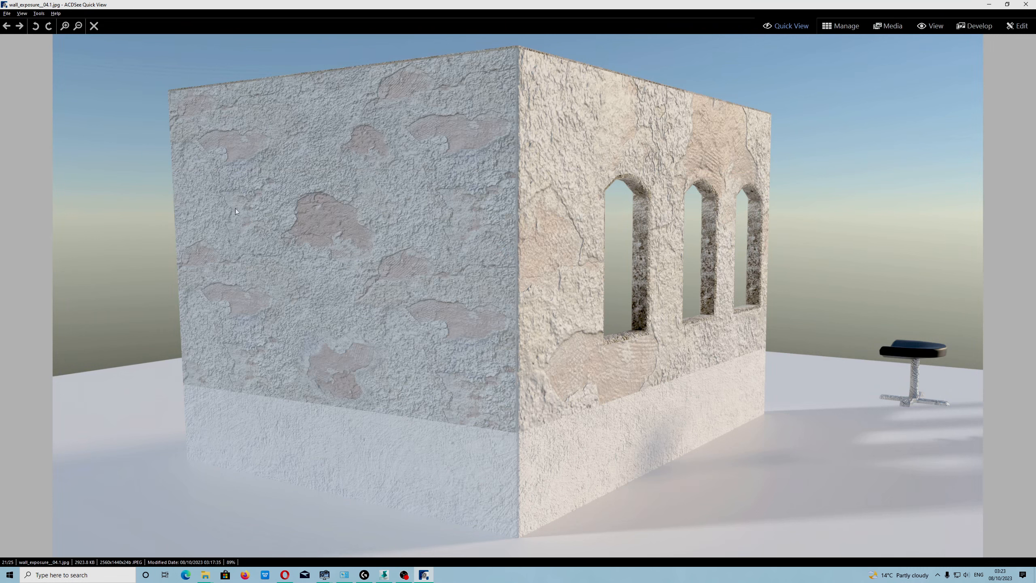
pyautogui.click(6, 27)
pyautogui.click(20, 27)
pyautogui.click(21, 28)
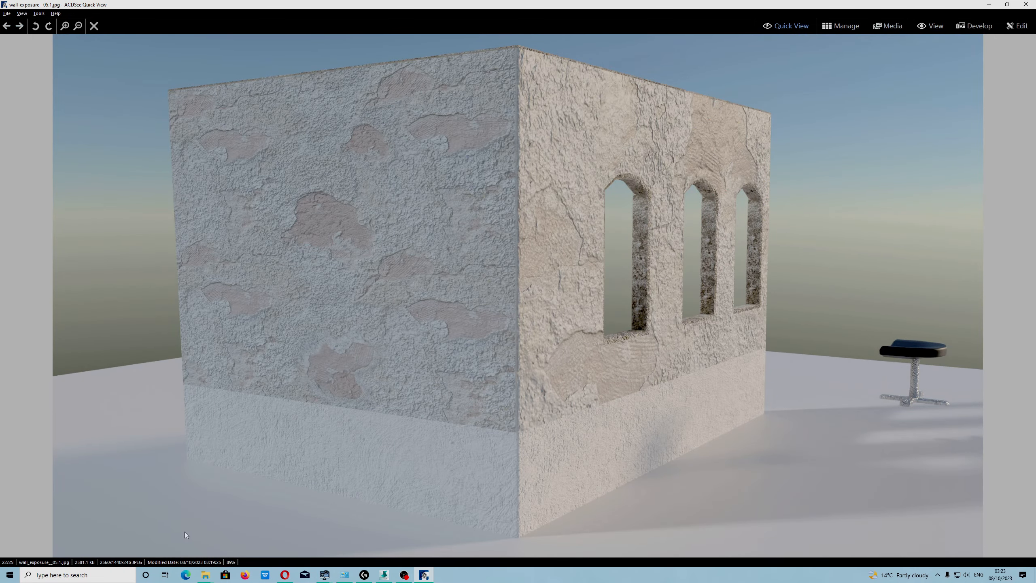
pyautogui.click(404, 575)
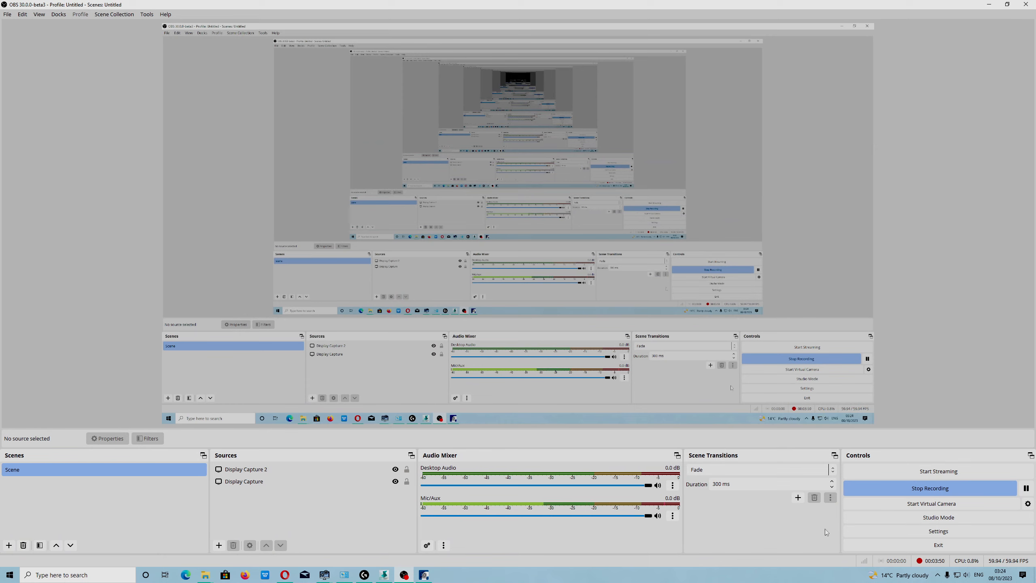
pyautogui.click(914, 493)
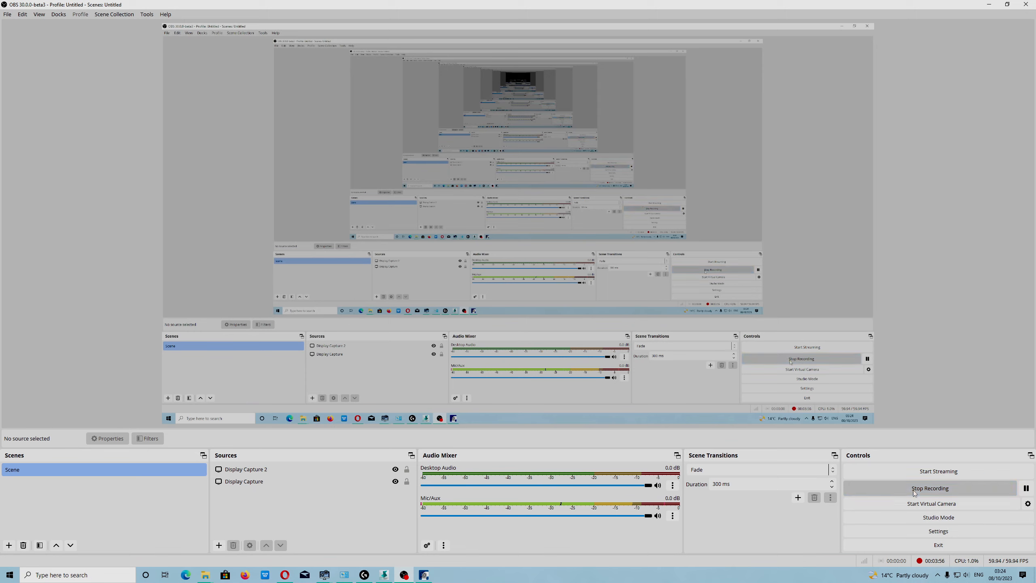